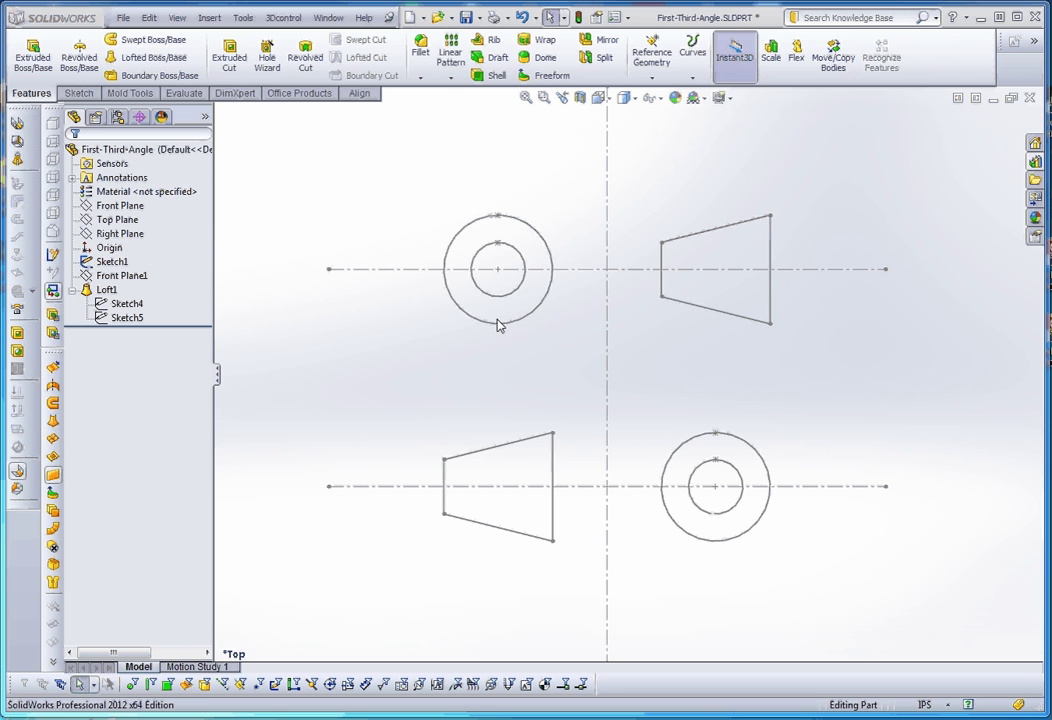
Bring up the context menu for Sketch1 in the FeatureManager tree.
right_click(112, 261)
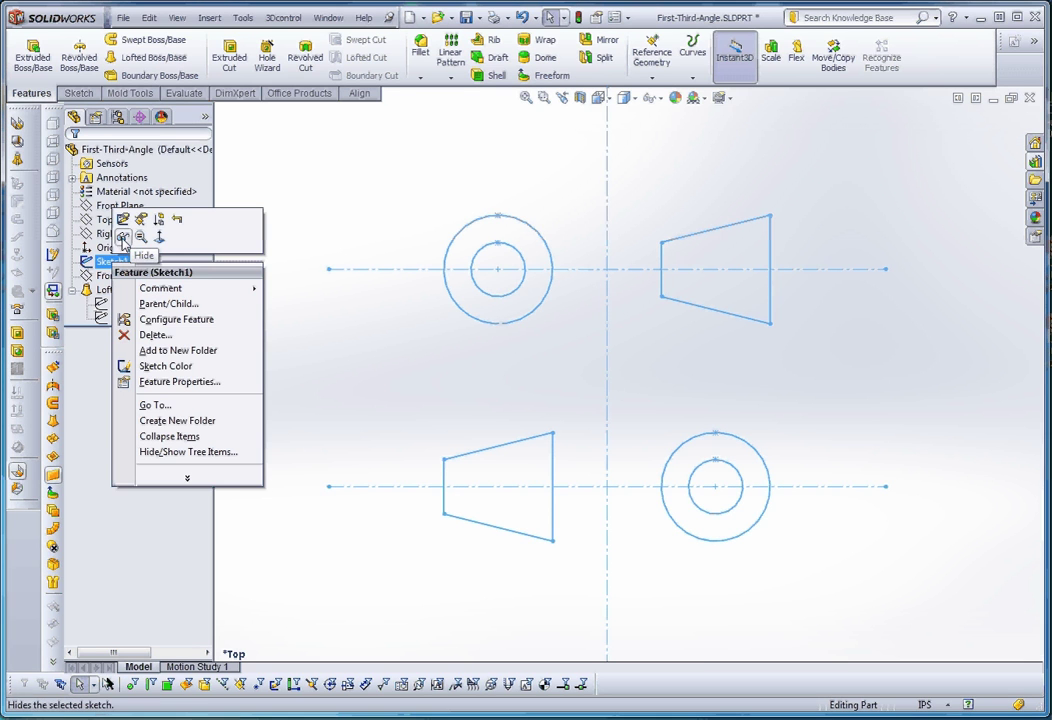
Hide Sketch1, show the Loft1 solid and view the cone in Isometric.
click(122, 240)
right_click(104, 289)
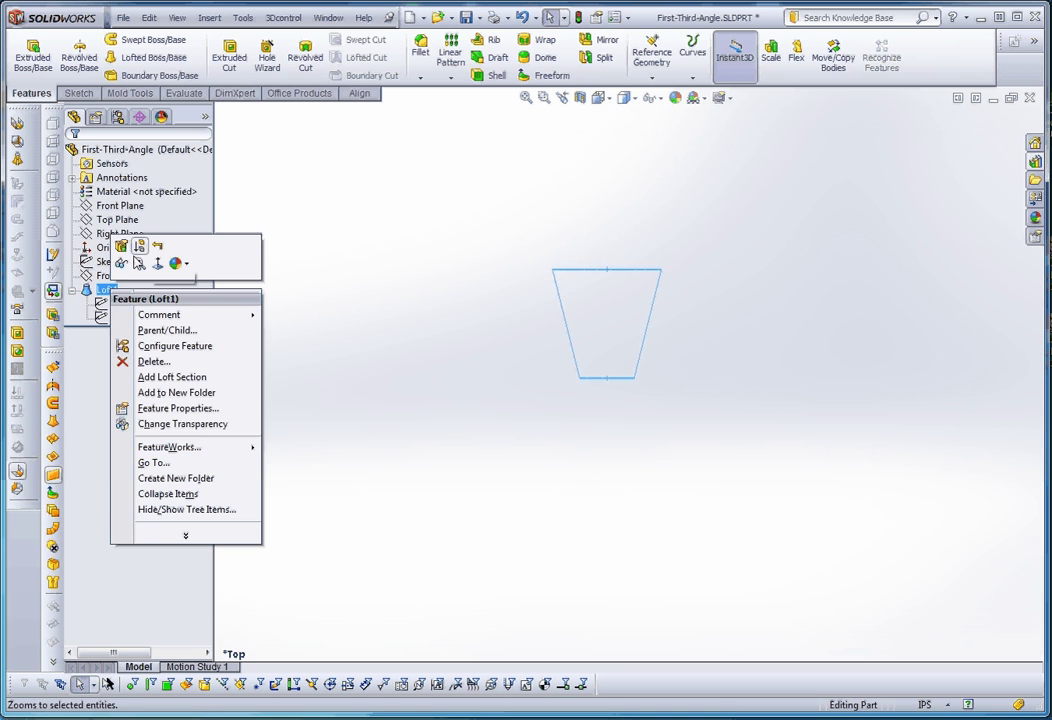
click(121, 262)
click(560, 400)
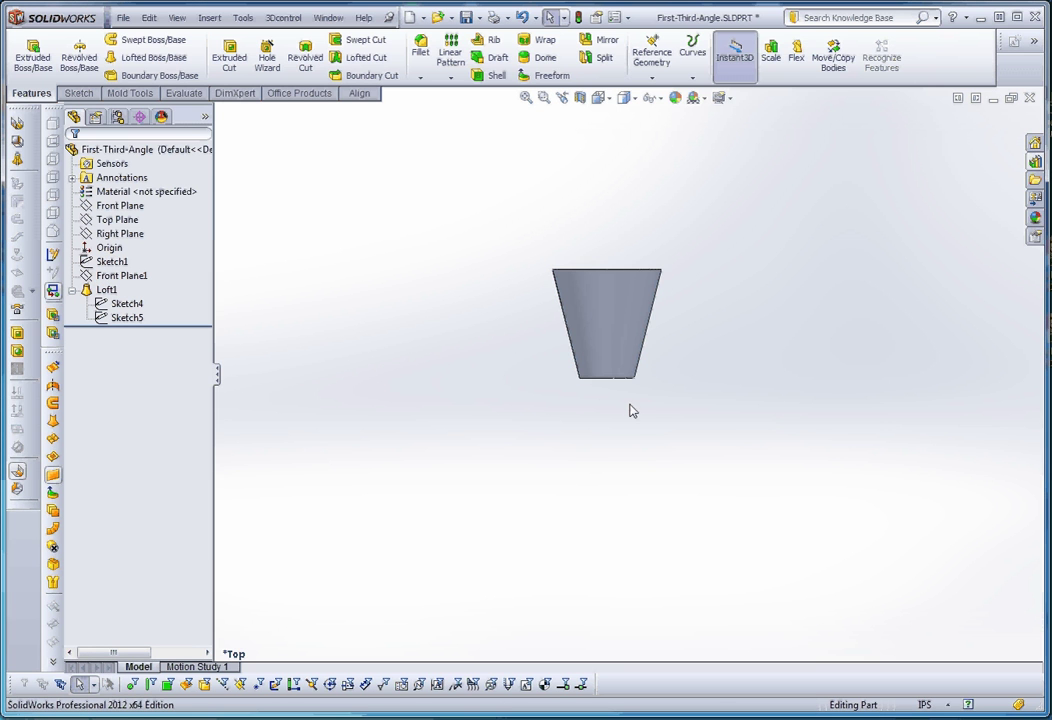
click(609, 103)
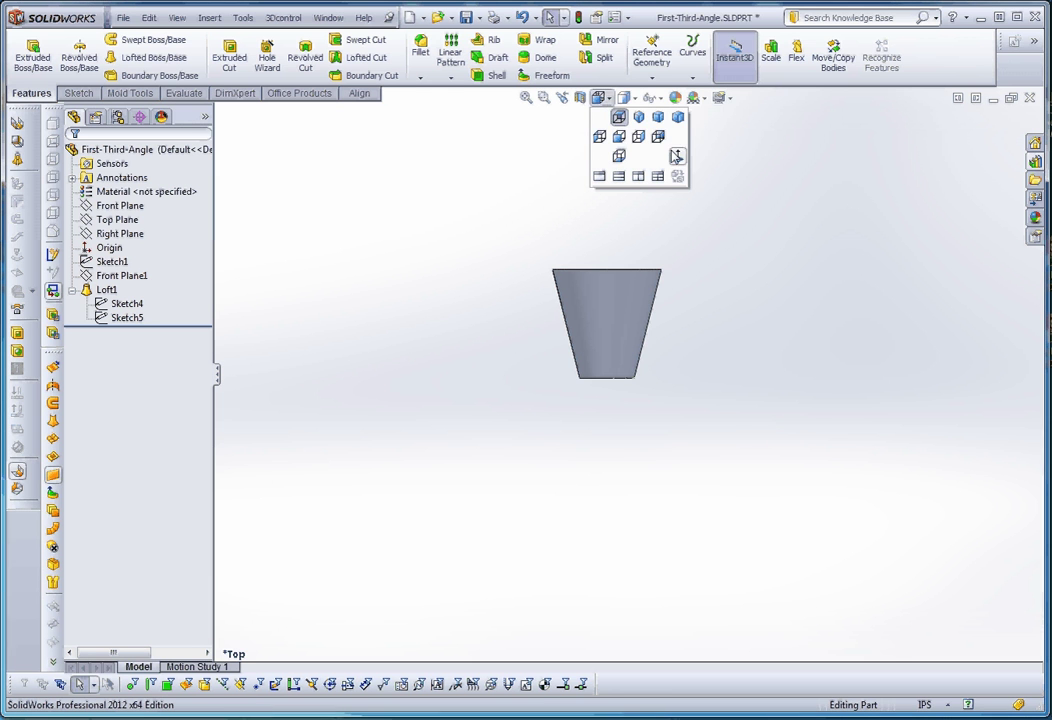
click(633, 114)
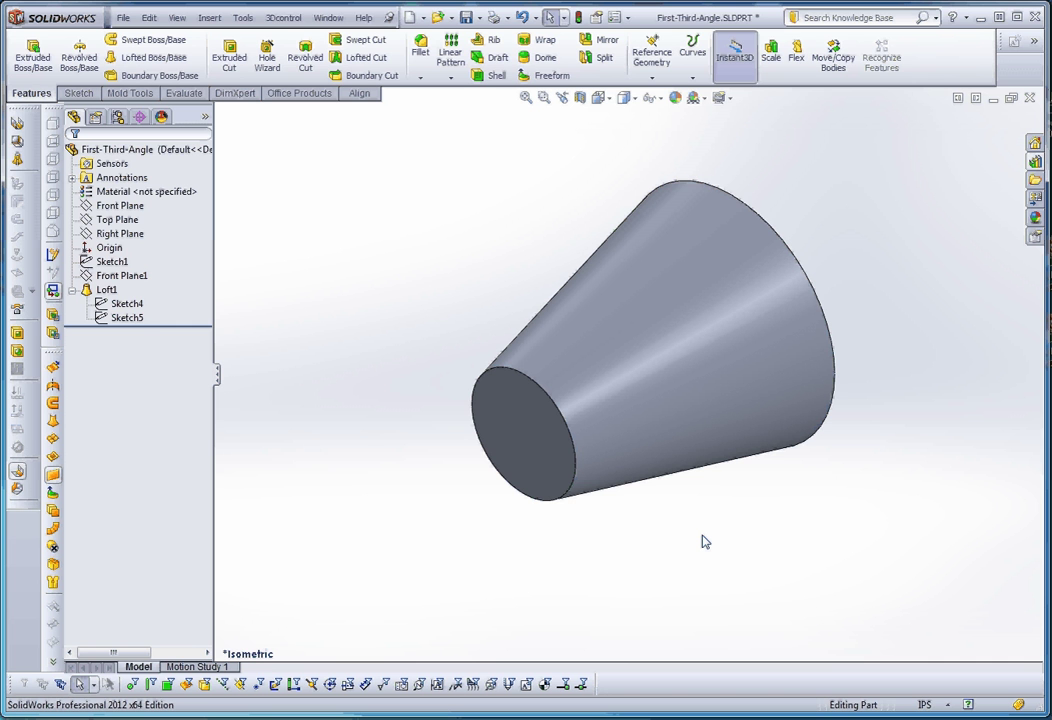
View the cone from the Front and move the projection PDF window to the top.
key(space)
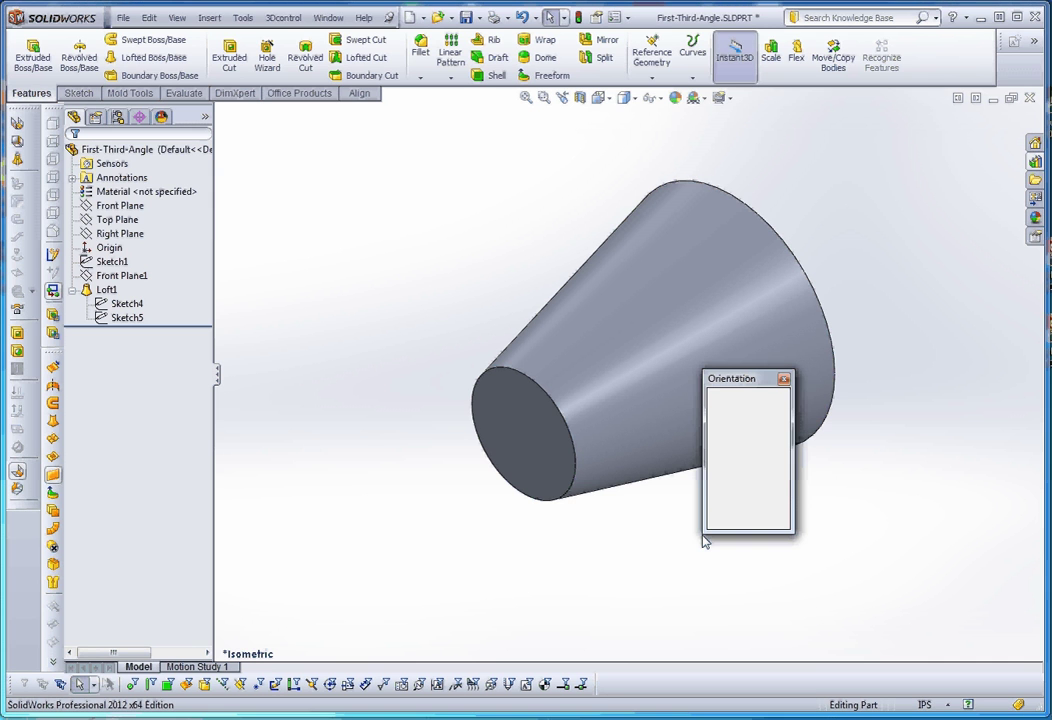
click(727, 430)
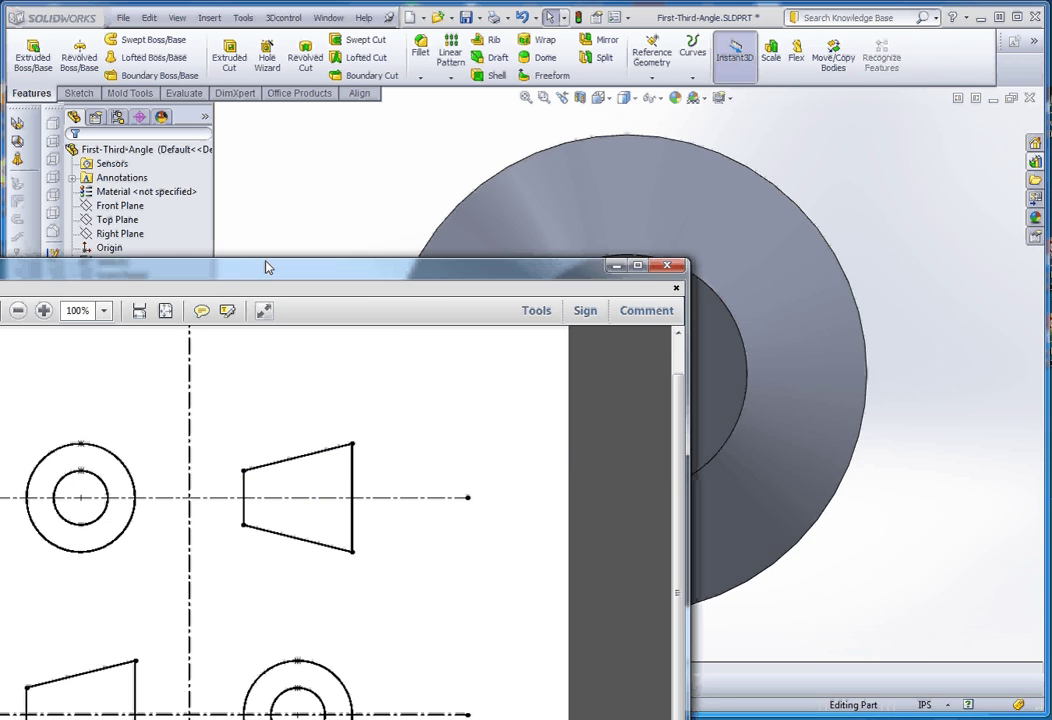
mouse_move(265, 265)
mouse_down()
mouse_move(488, 12)
mouse_move(560, 20)
mouse_move(385, 444)
mouse_move(452, 100)
mouse_move(353, 92)
mouse_up()
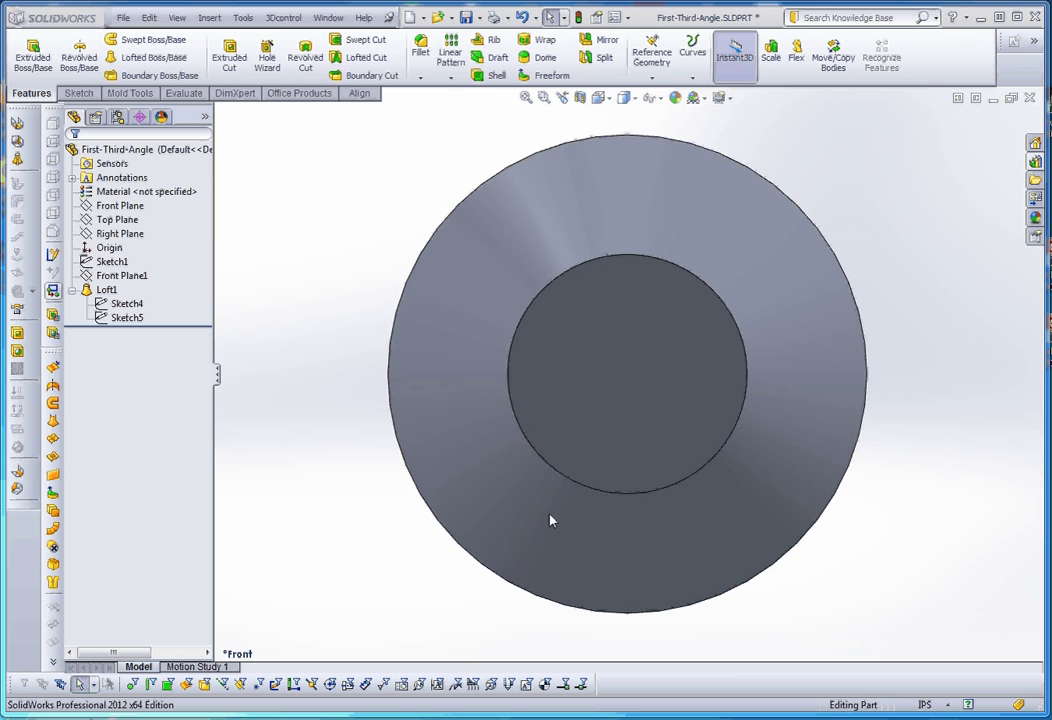
Turn the cone to its Right view and compare it with the projection PDF.
key(space)
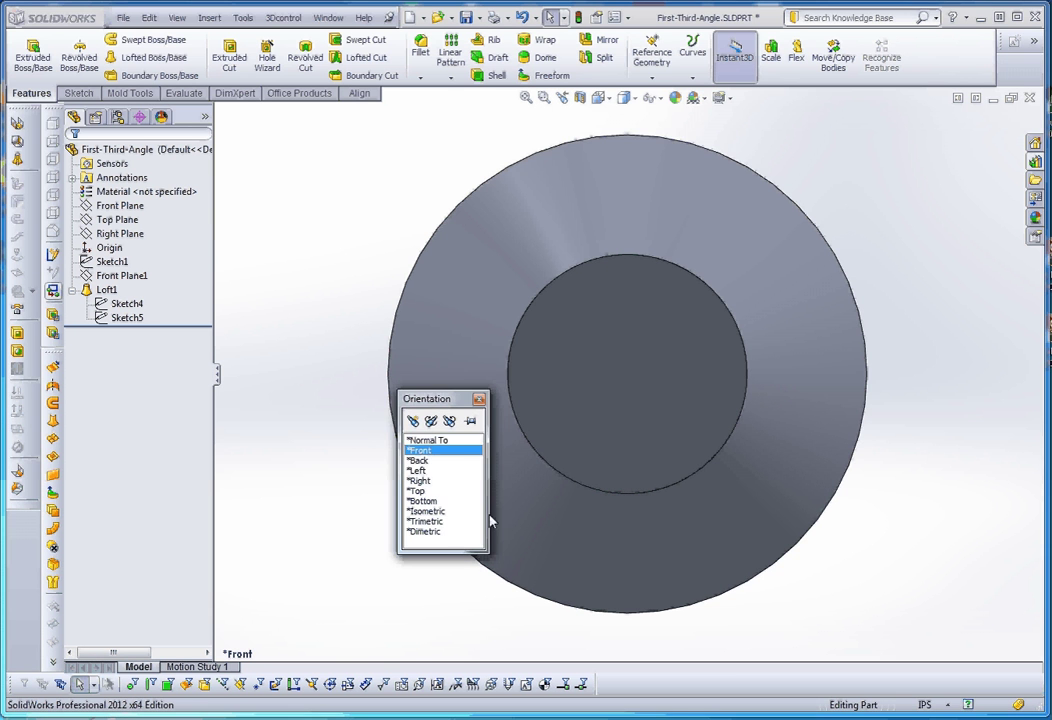
click(420, 488)
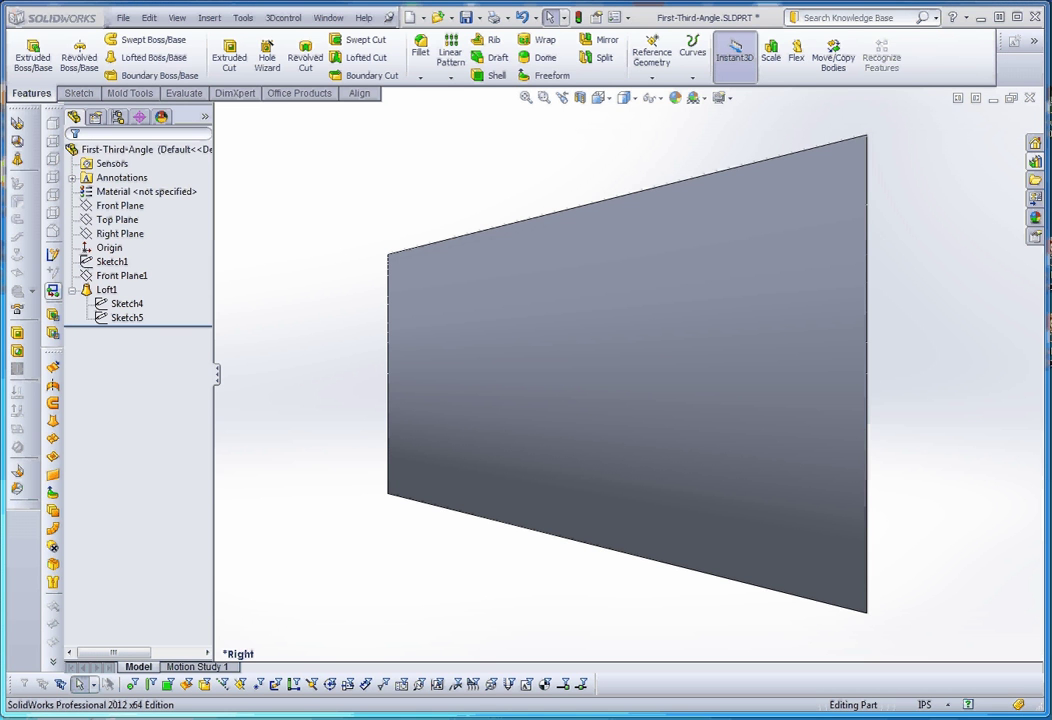
key(alt+Tab)
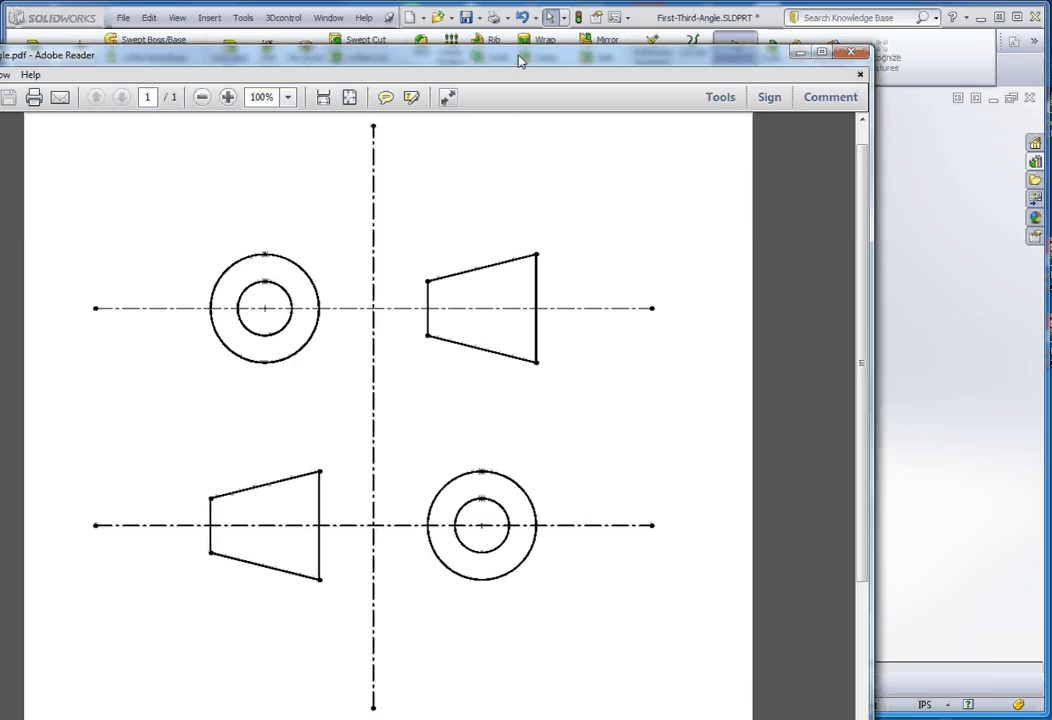
drag(515, 62, 620, 53)
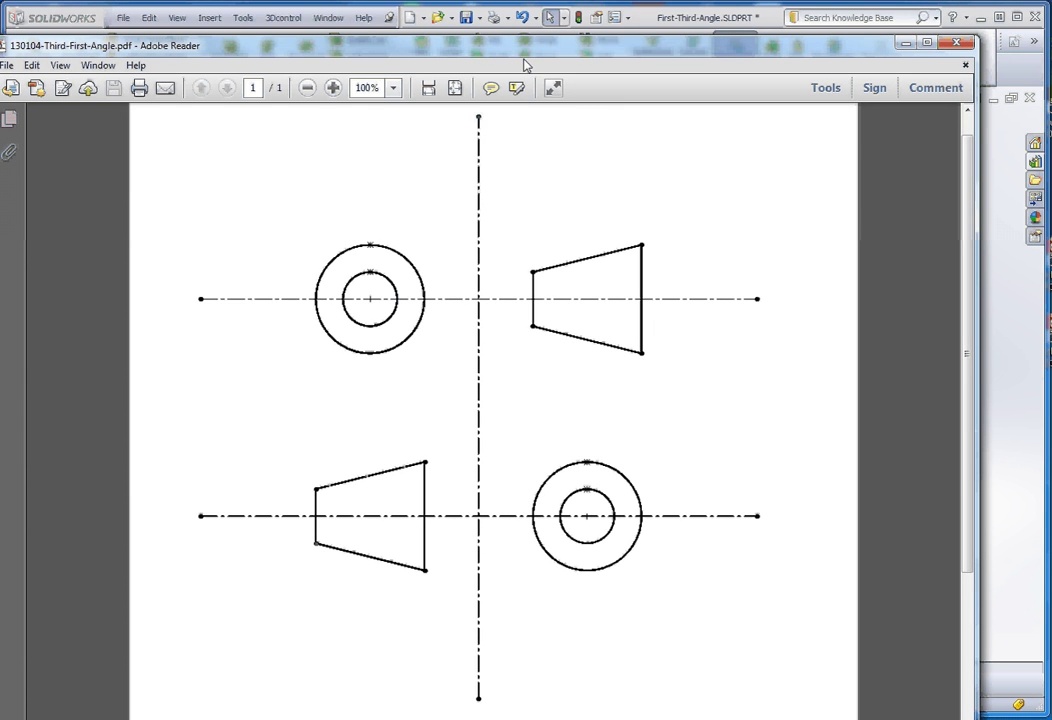
key(alt+Tab)
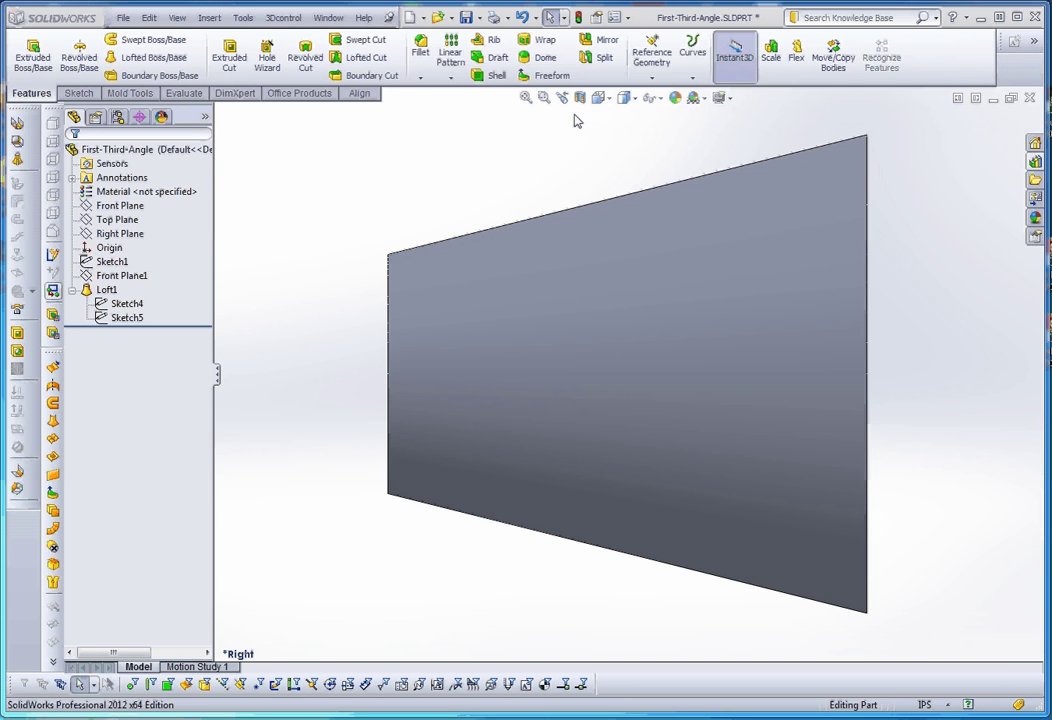
Display the cone with hidden lines removed and view it from the Right side.
click(635, 102)
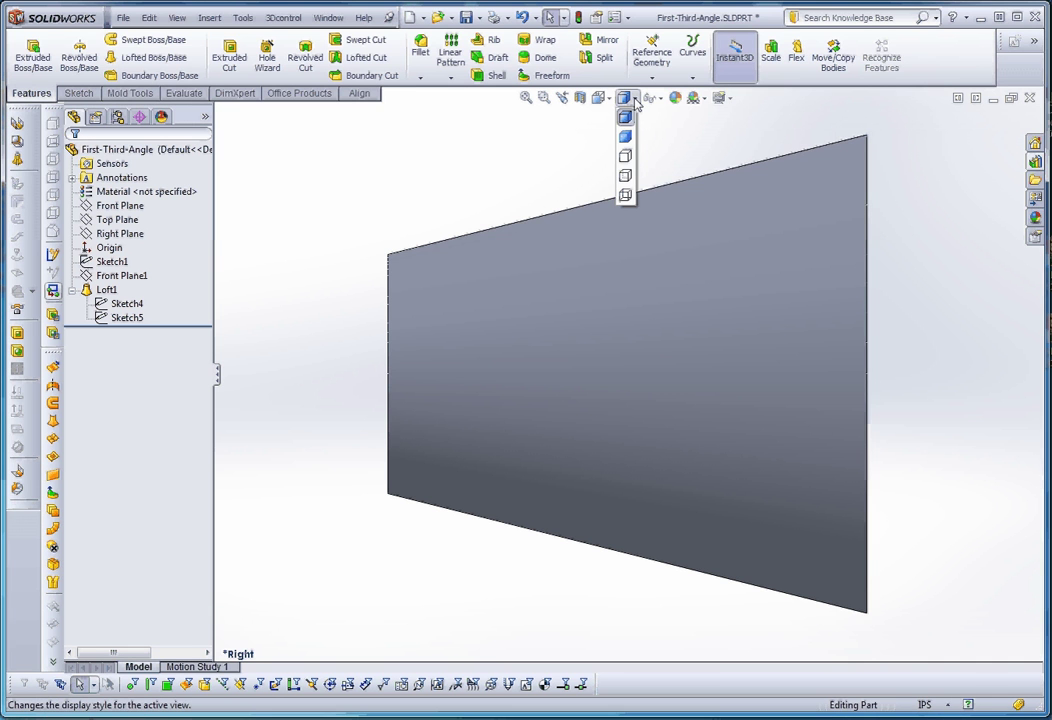
click(629, 158)
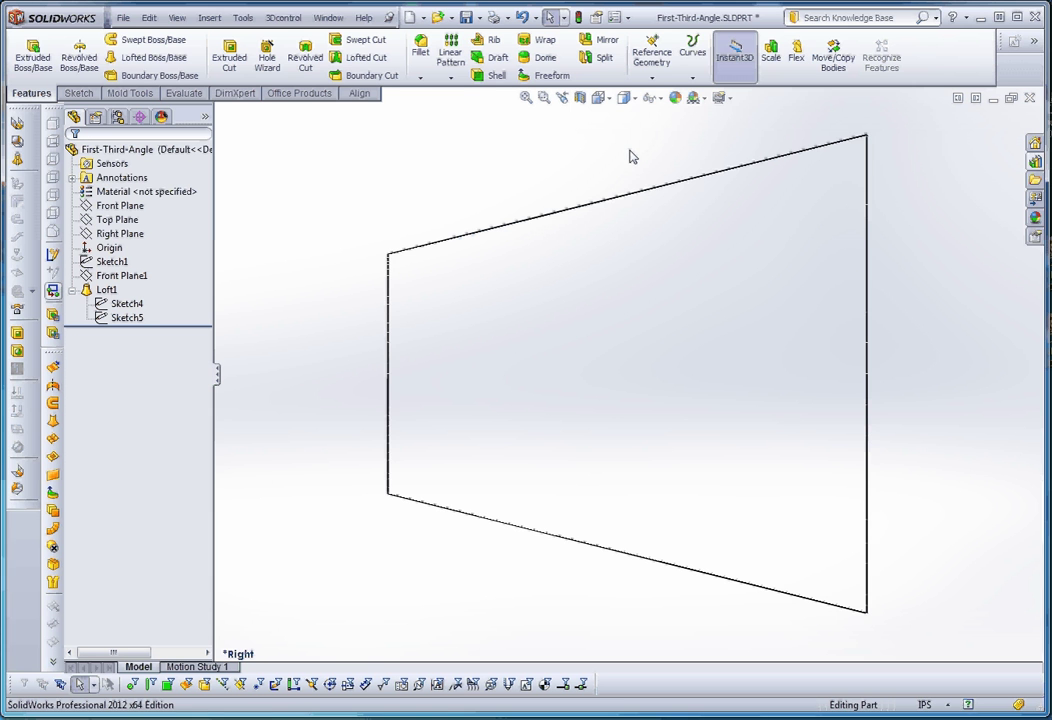
key(space)
click(665, 216)
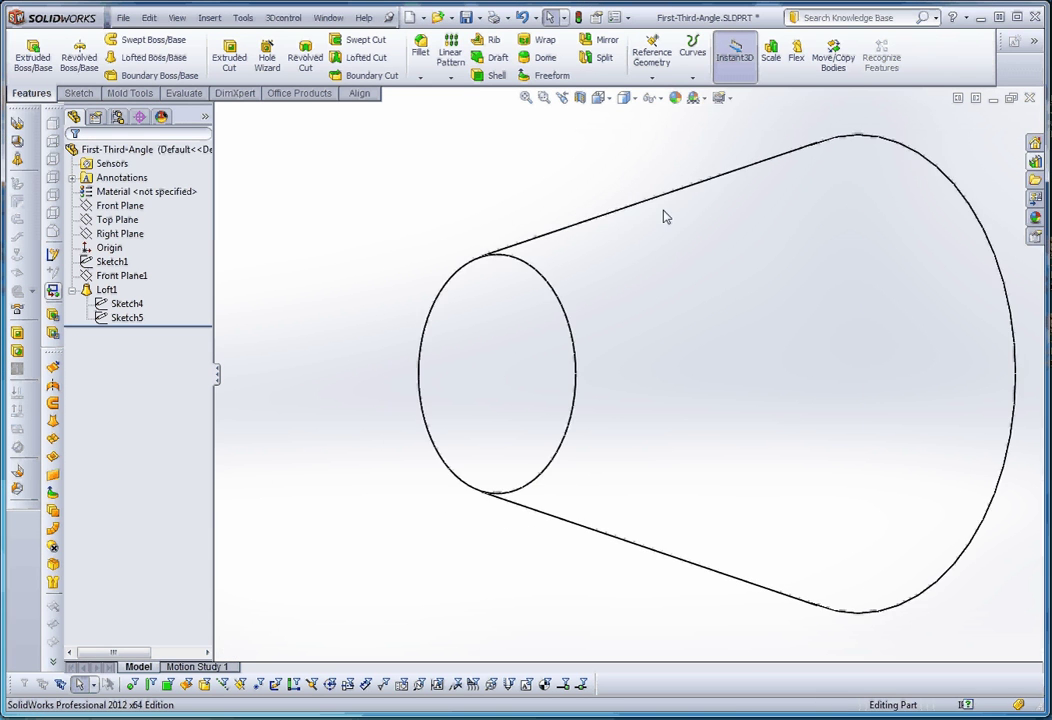
key(space)
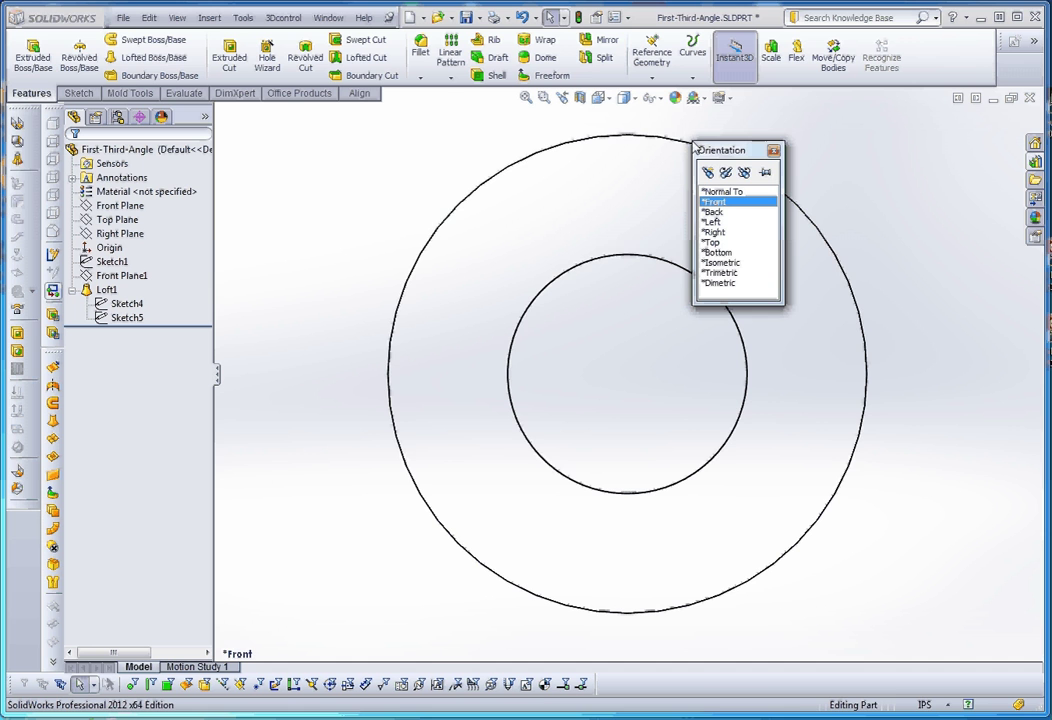
click(726, 238)
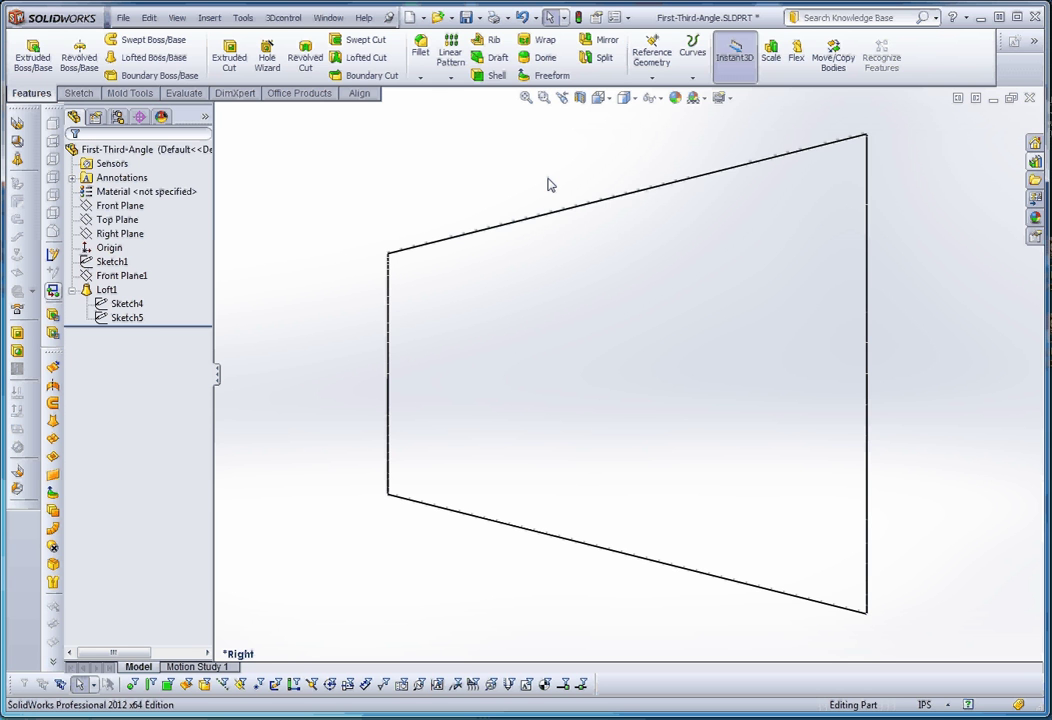
Switch to the Four View layout showing Top, Trimetric, Front and Right.
click(607, 102)
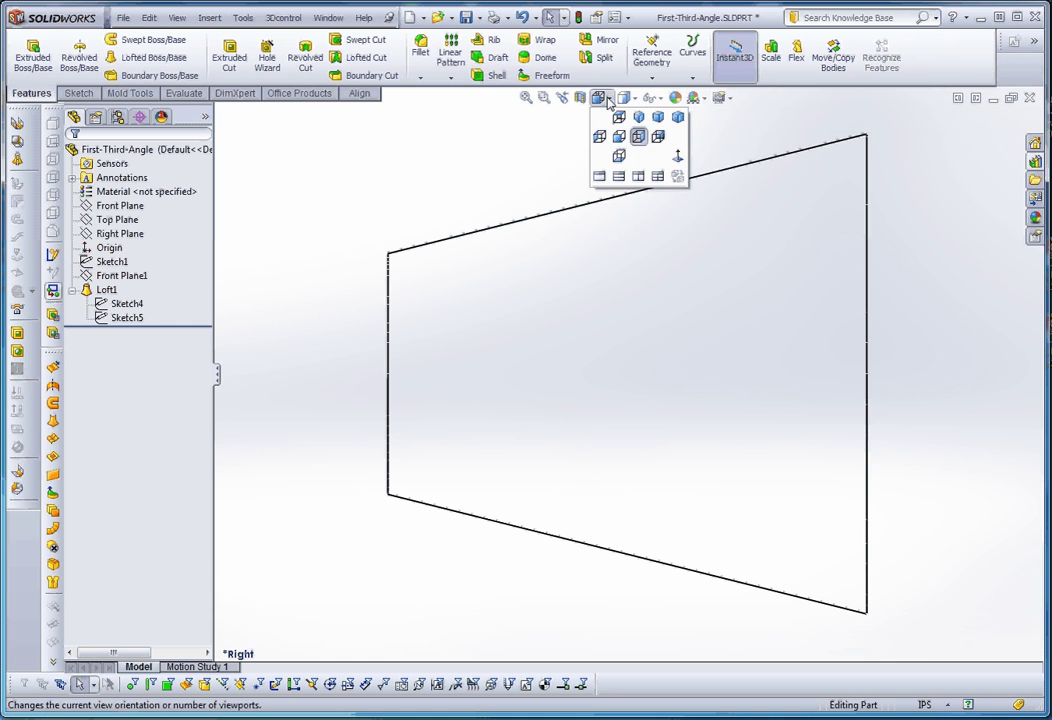
click(658, 177)
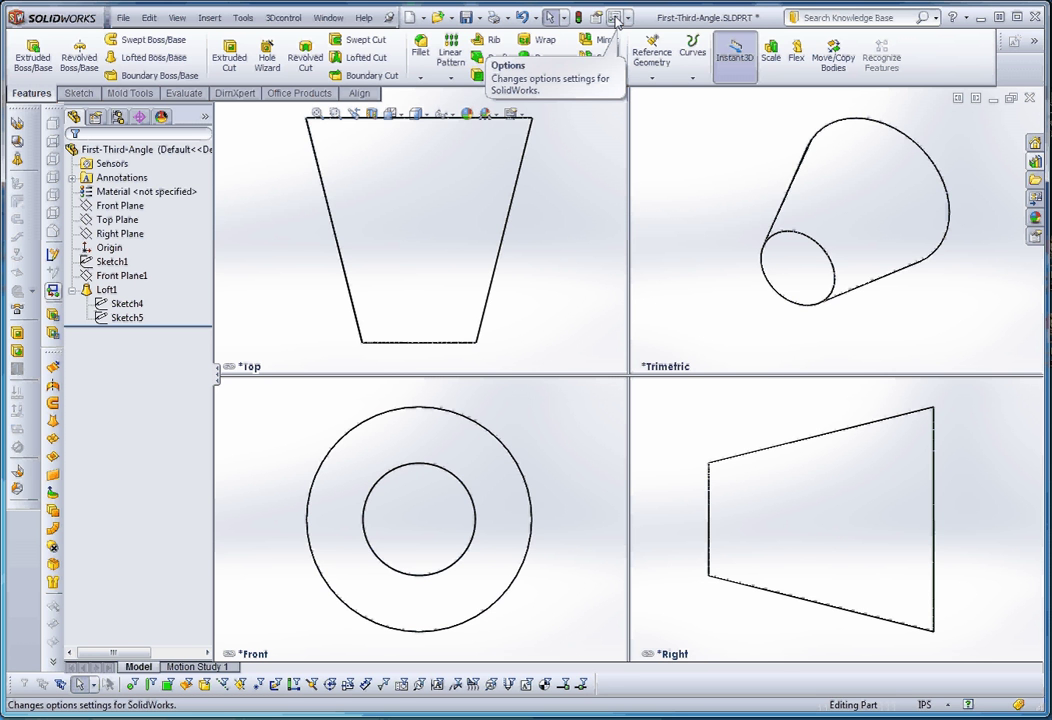
Set the four-view viewport projection type to First Angle in Display/Selection options.
click(616, 21)
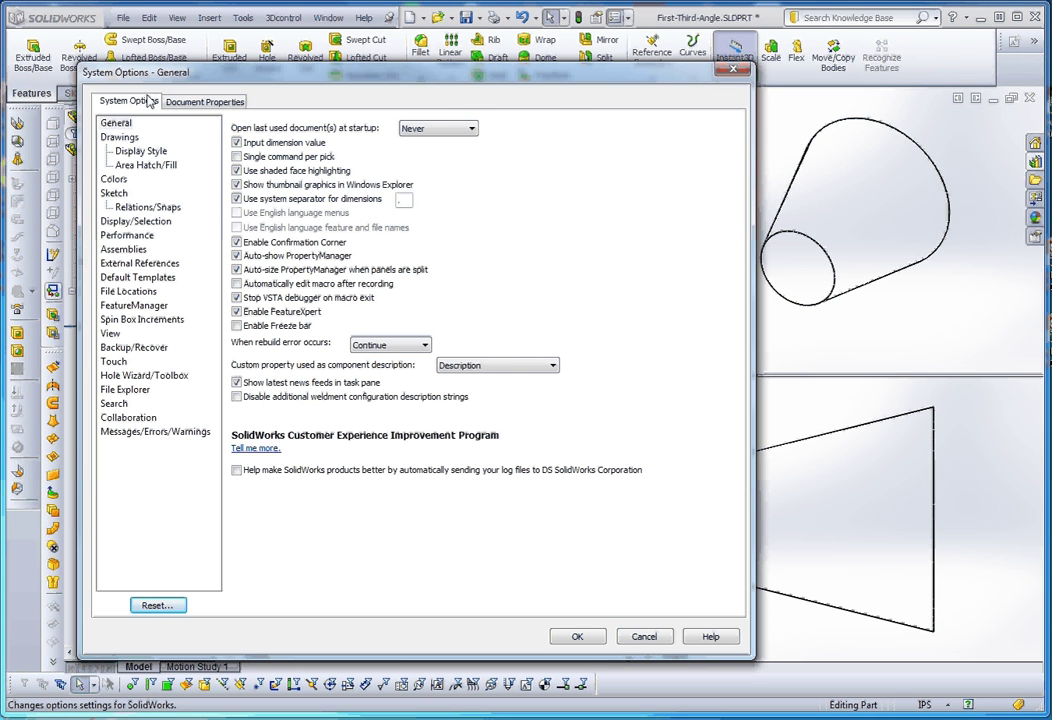
click(139, 228)
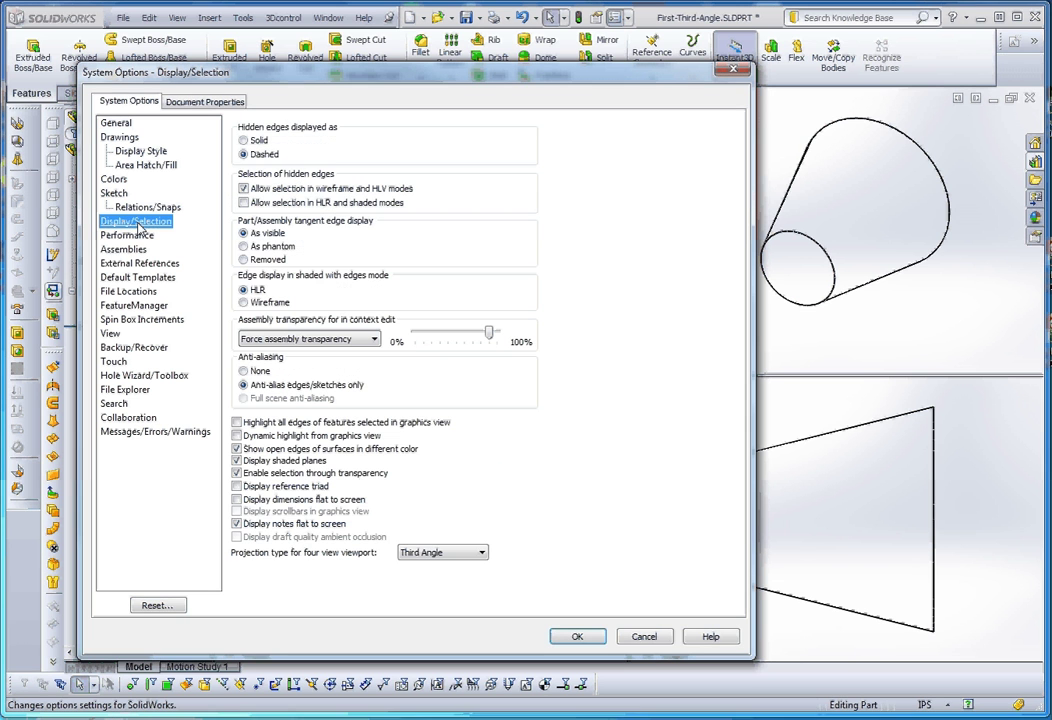
click(465, 554)
click(455, 566)
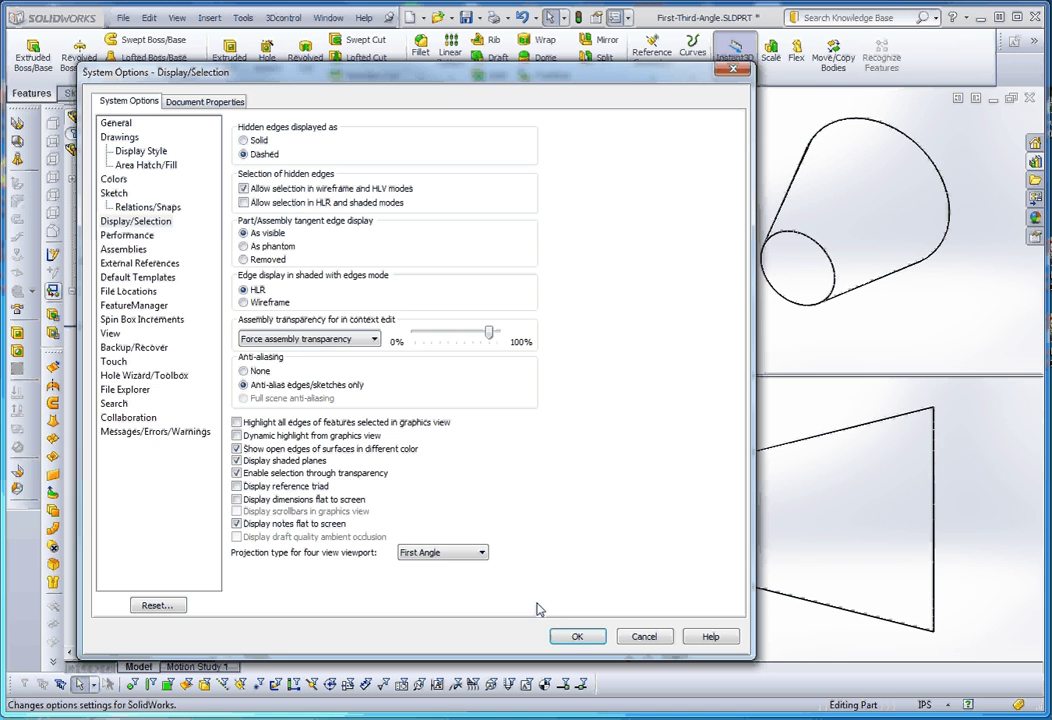
click(586, 642)
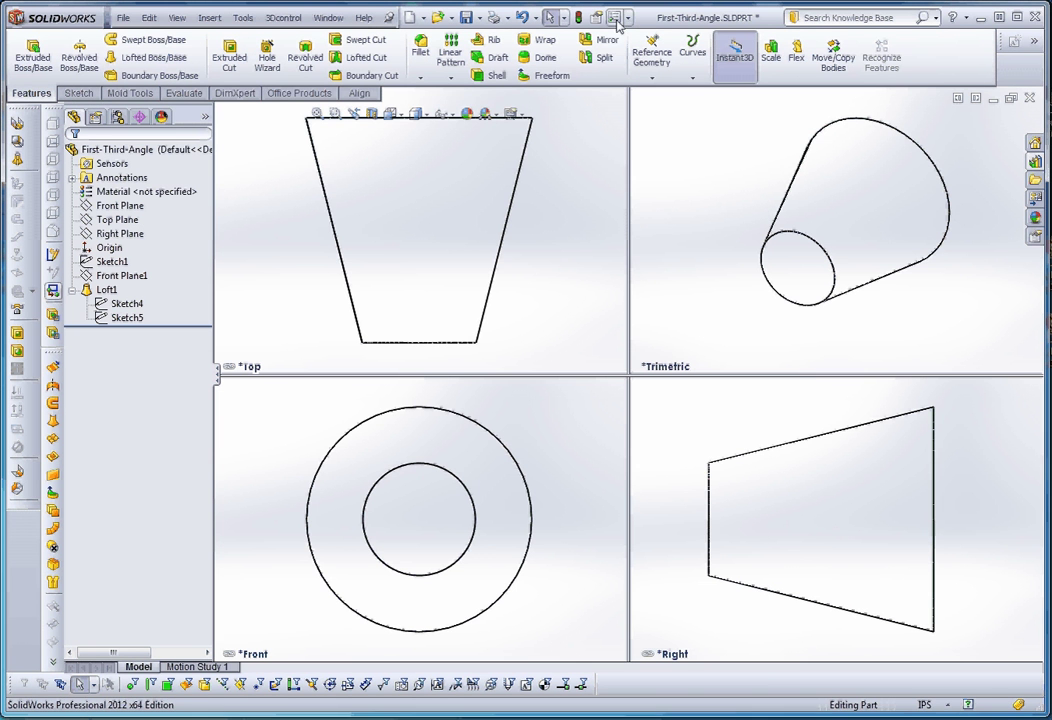
click(393, 113)
Go to Single View and back to Four View, giving Front, Left, Top and Trimetric.
click(411, 172)
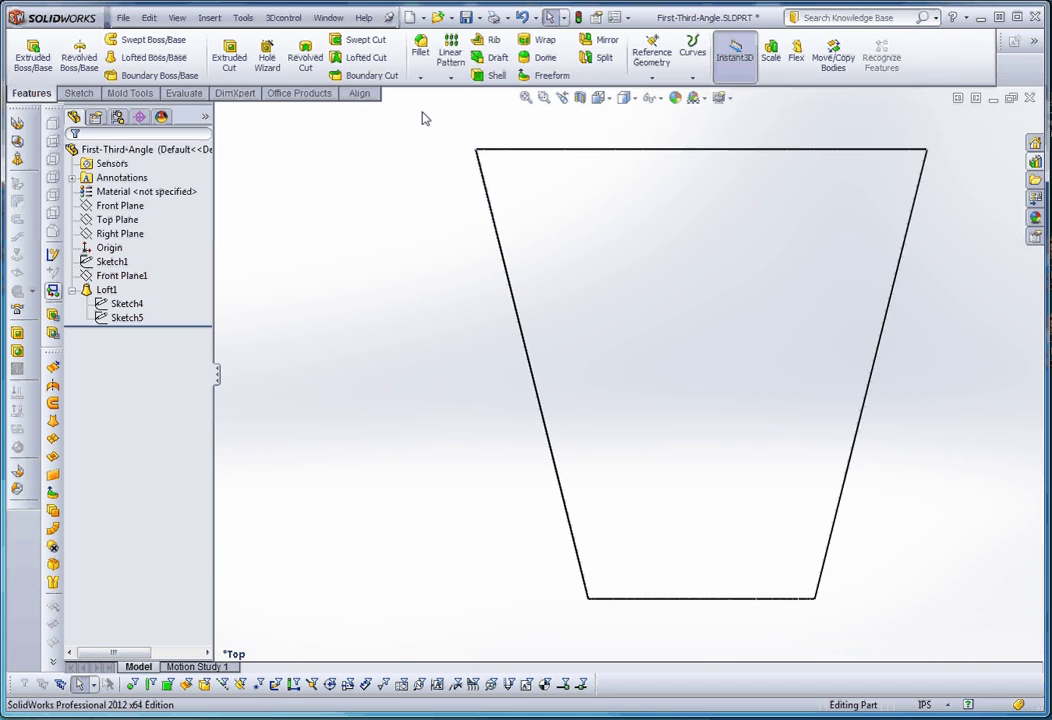
click(599, 97)
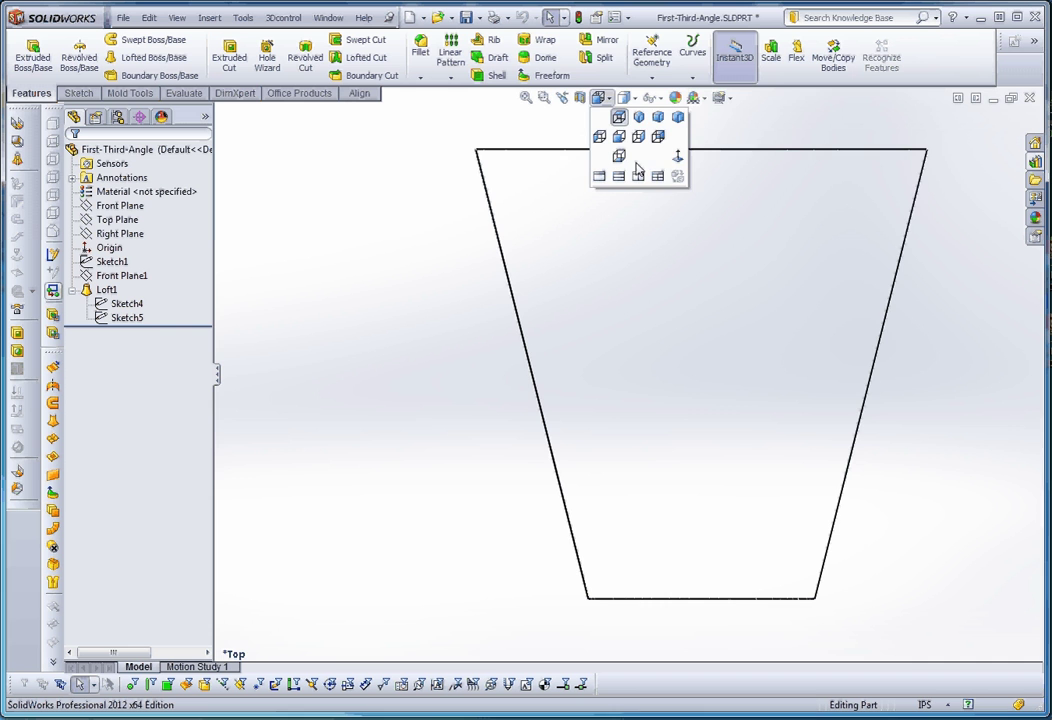
click(659, 177)
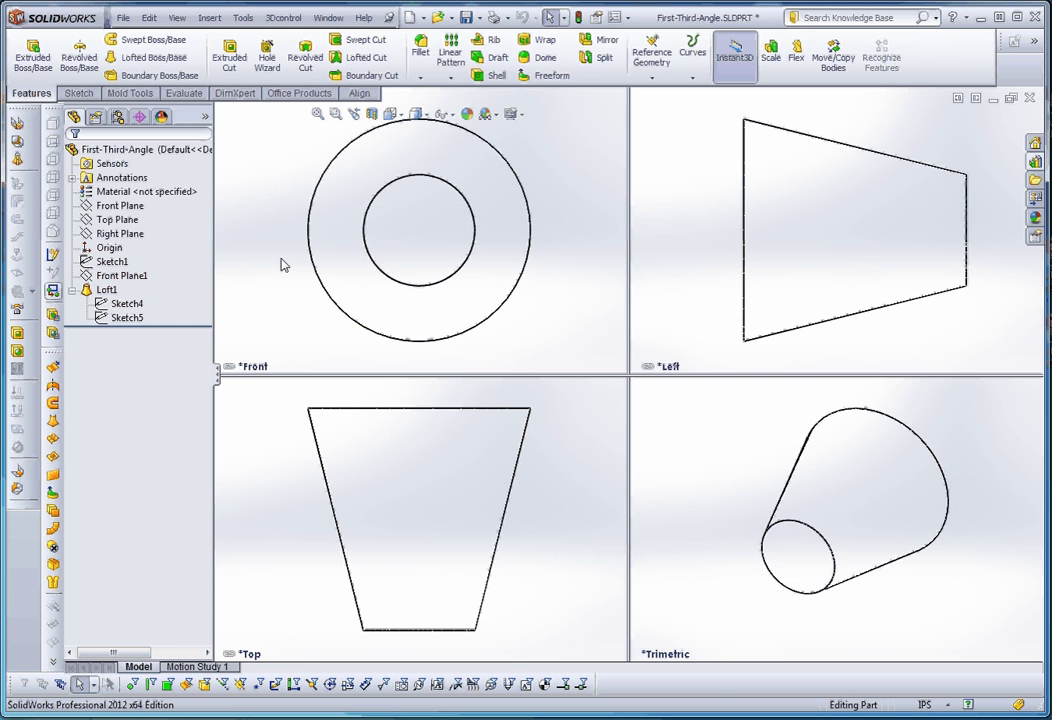
click(128, 236)
key(Escape)
Choose Third Angle as the four-view projection type in Display/Selection options, unapplied.
click(614, 19)
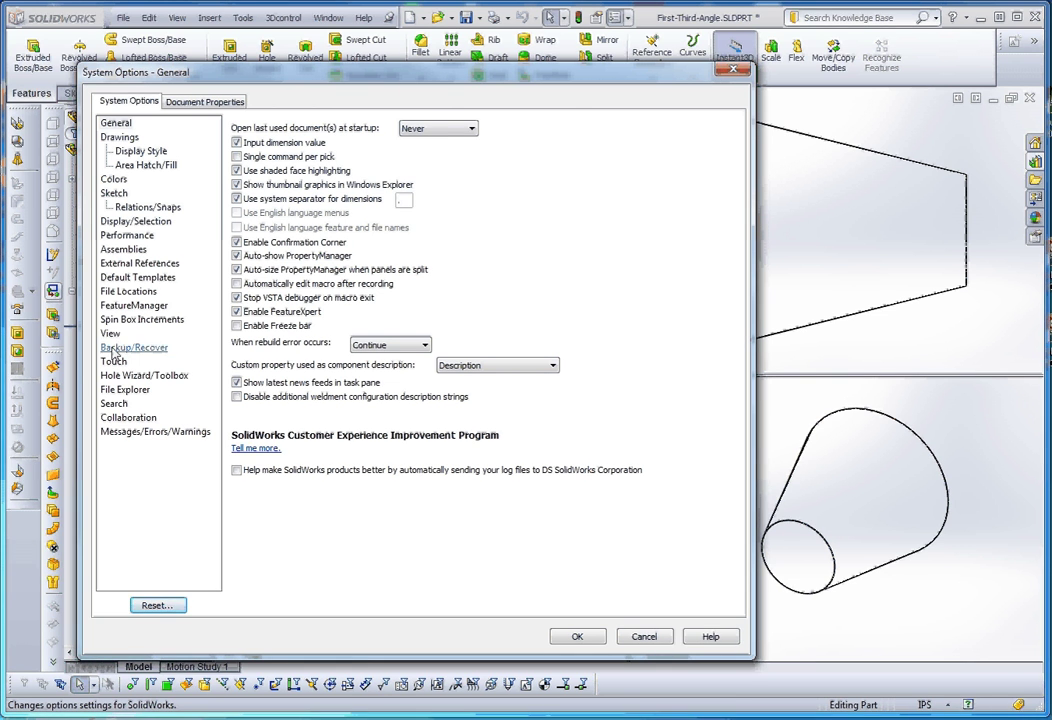
click(143, 222)
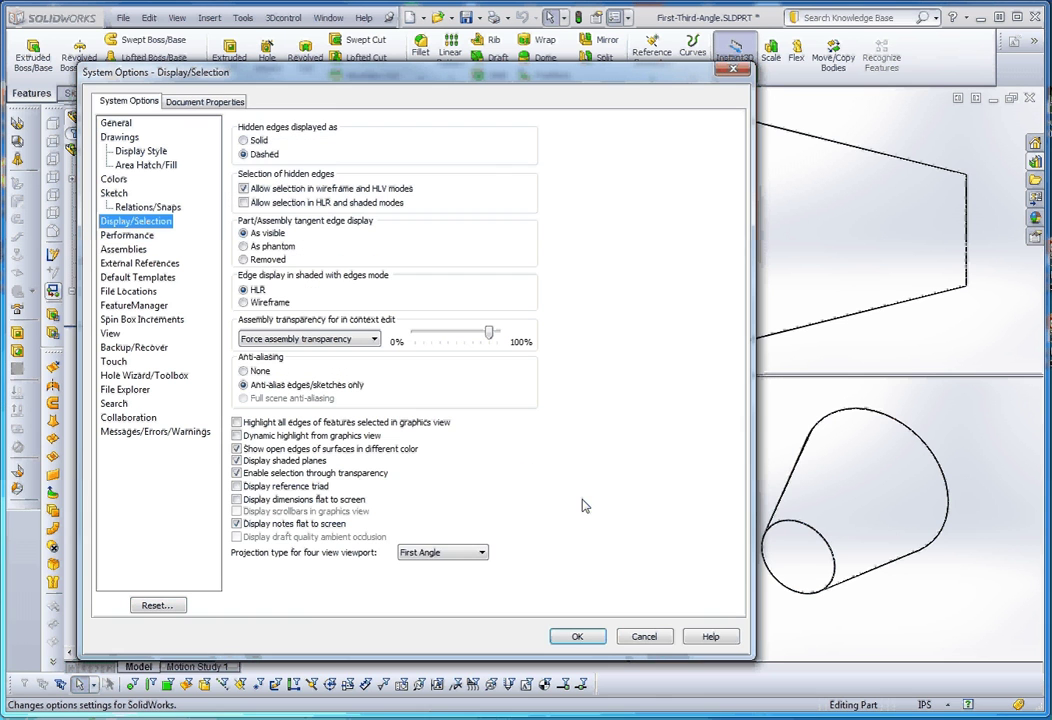
click(482, 556)
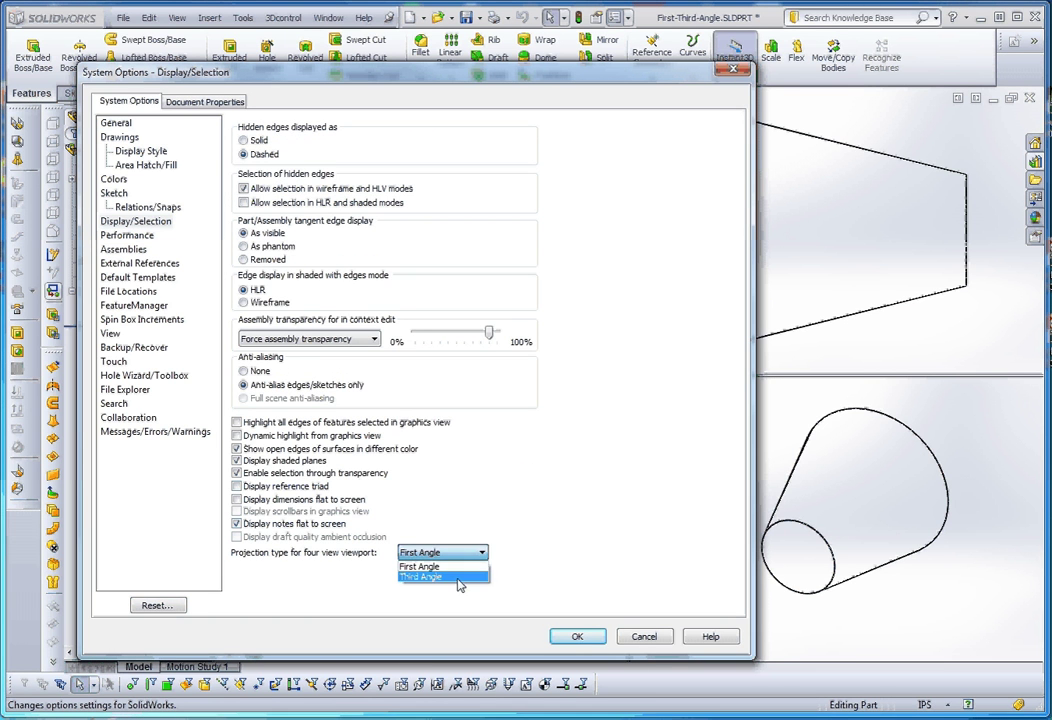
click(458, 579)
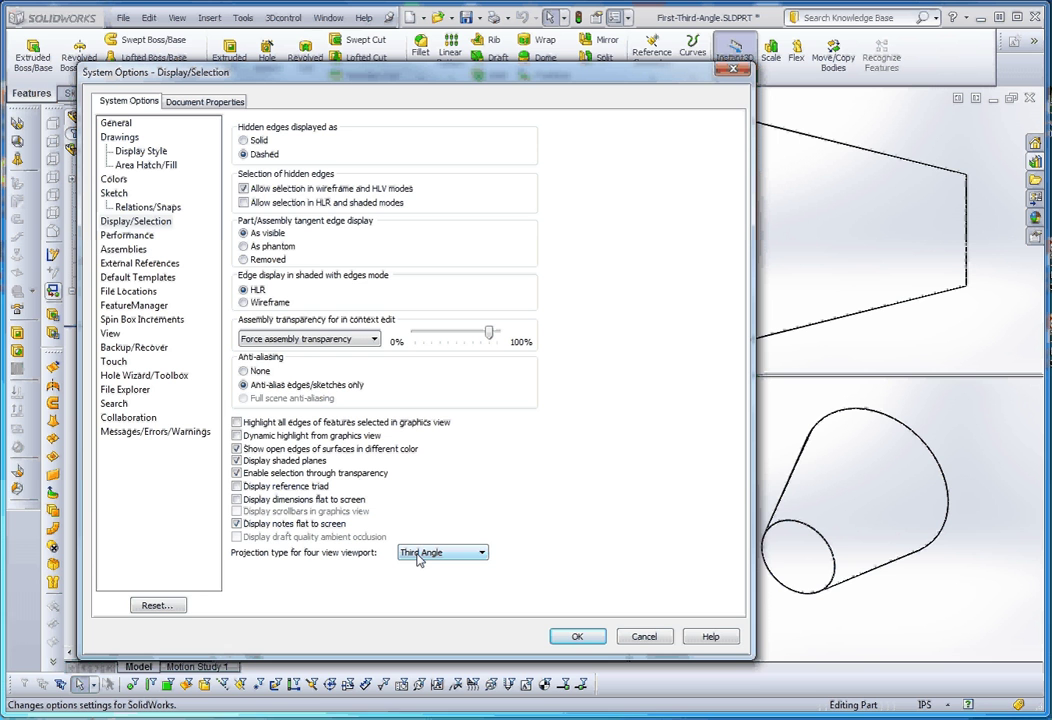